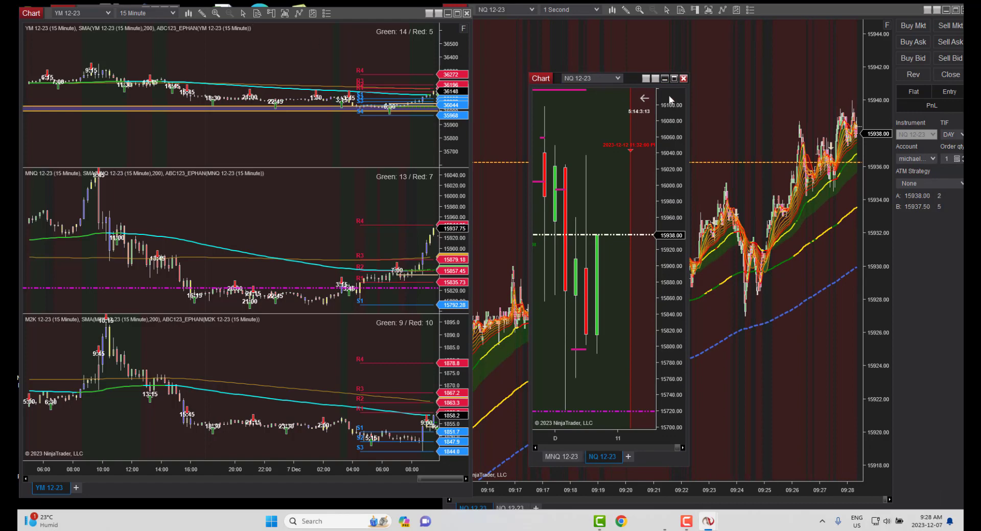
- View the NQ 12-23 daily chart at full size to examine the longer-term price levels
click(672, 78)
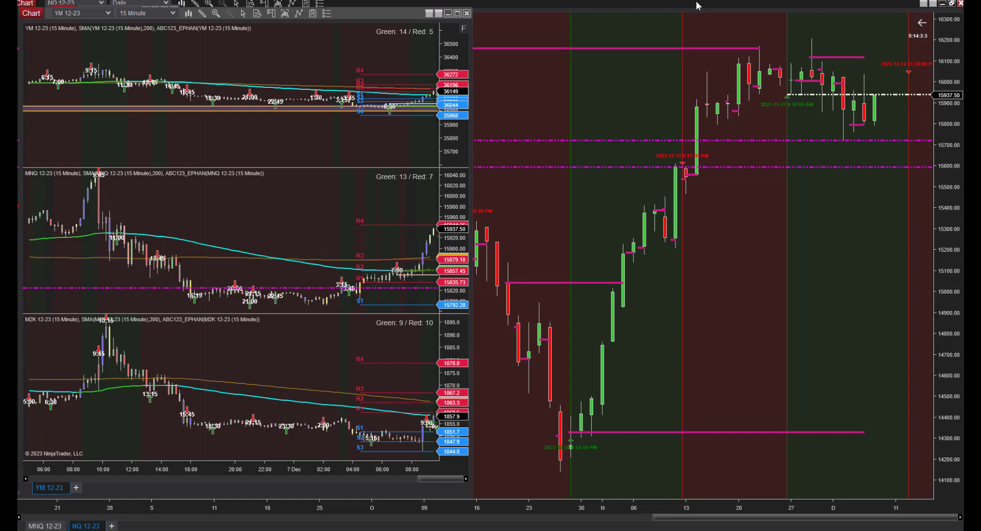
key(alt+Tab)
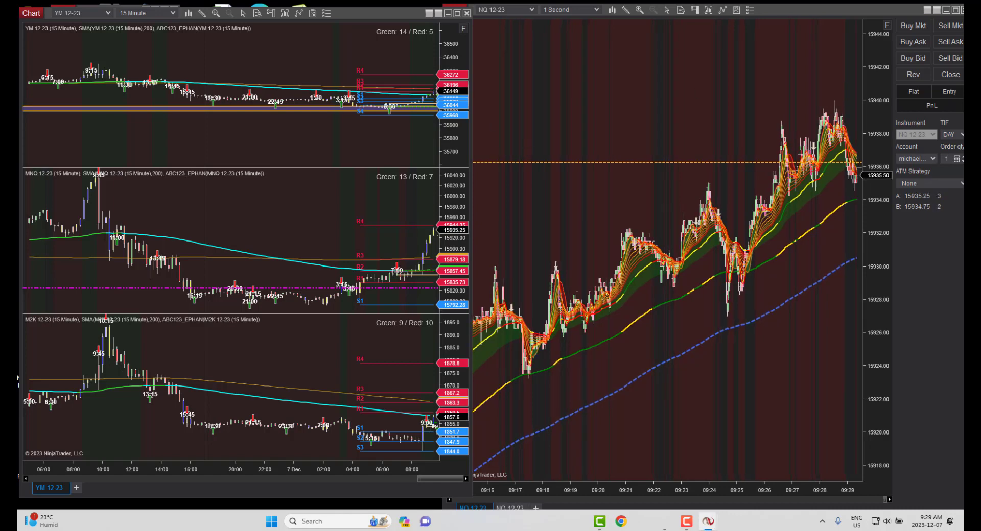
- Enlarge the MNQ 12-23 480-minute chart and highlight a horizontal price zone from about 15,960 to 15,980, then put the chart away
key(alt+Tab)
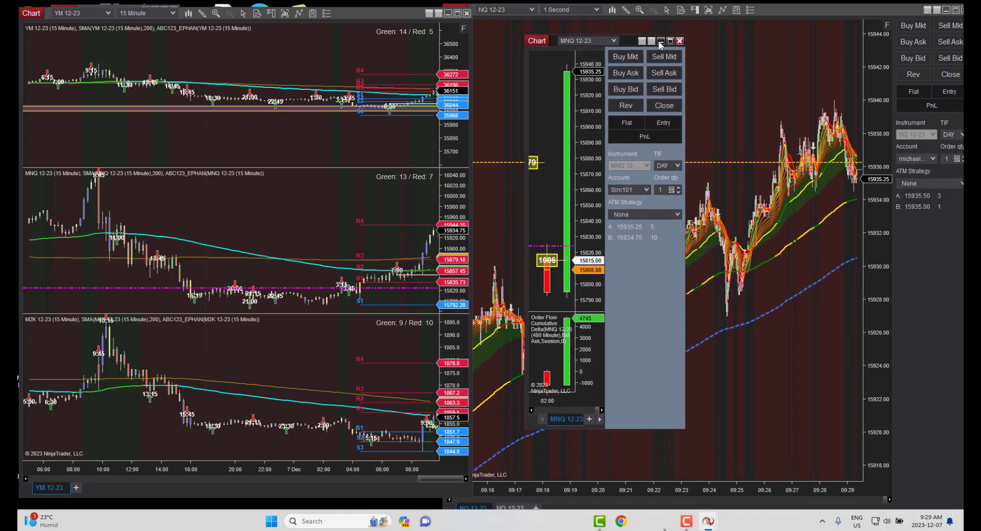
click(668, 42)
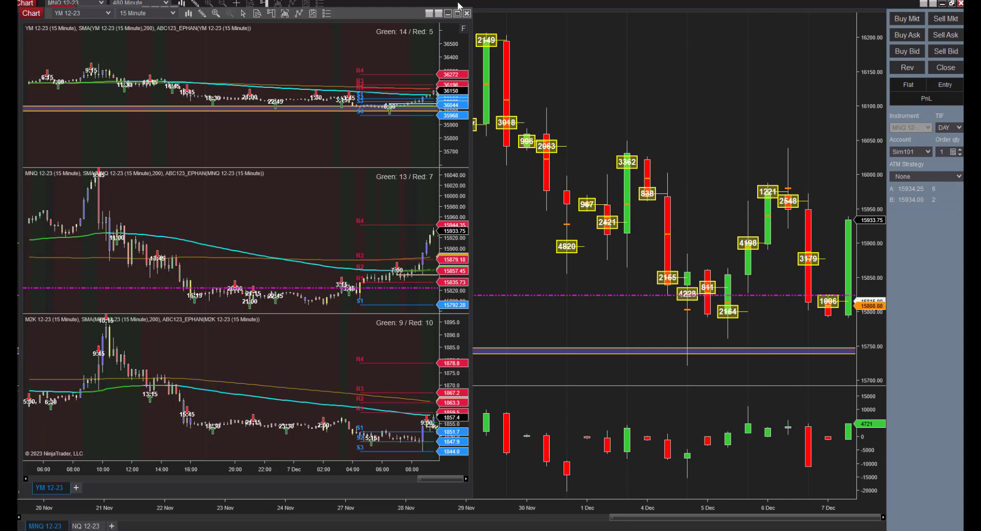
click(197, 6)
click(219, 79)
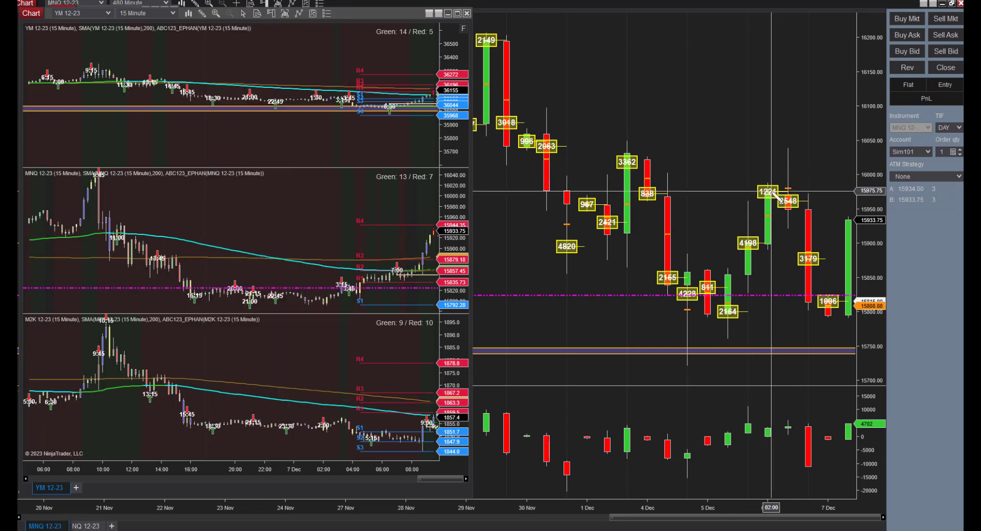
drag(772, 191, 775, 202)
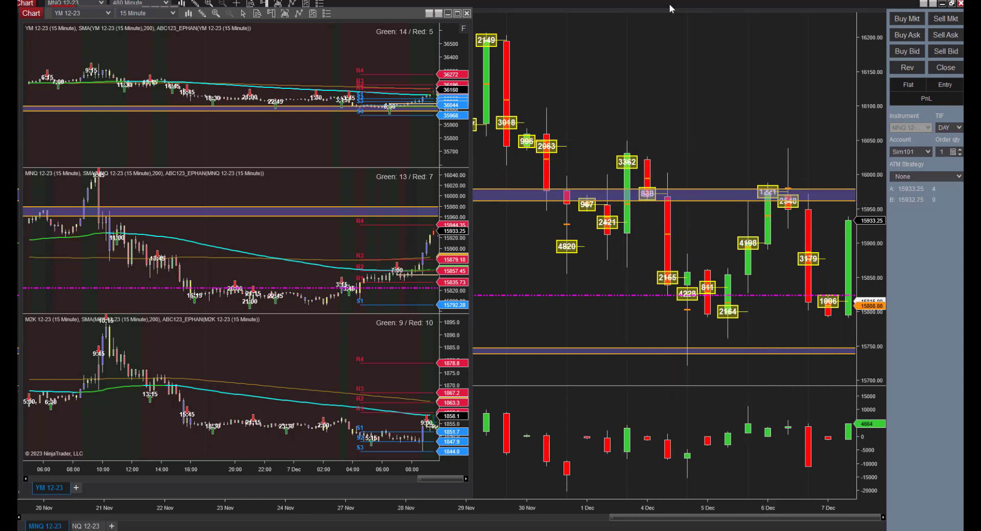
click(942, 3)
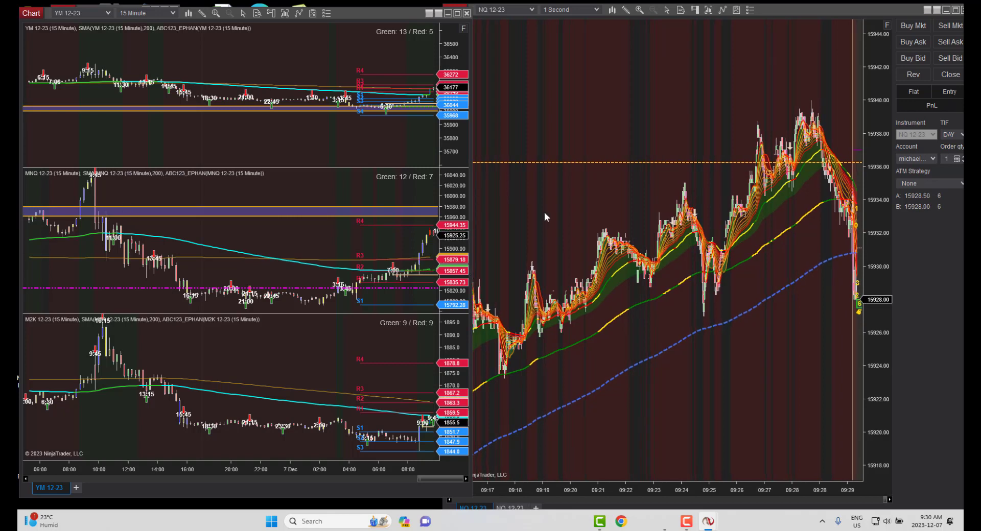
- Shift and rescale the NQ 12-23 one-second chart and the 15-minute charts to examine the price action around the market open
drag(727, 115, 532, 127)
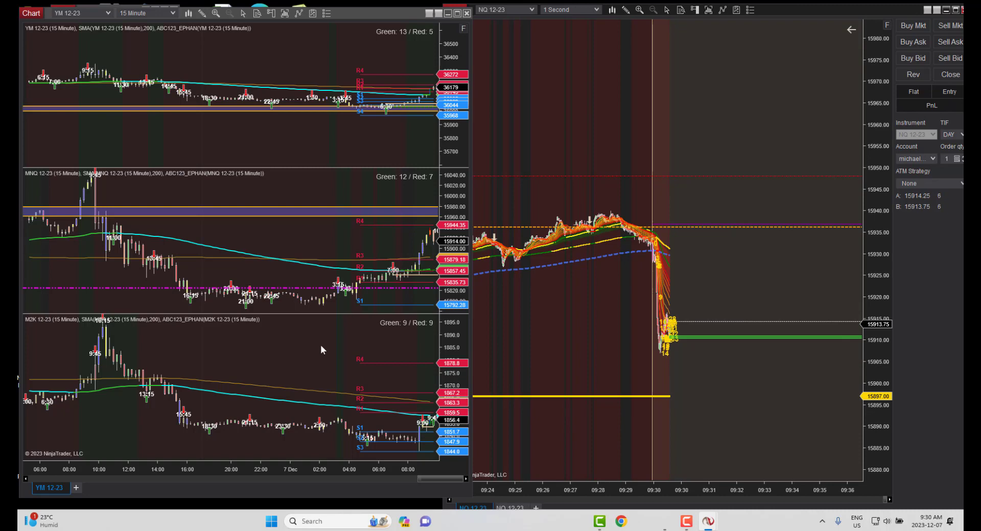
drag(337, 147, 244, 153)
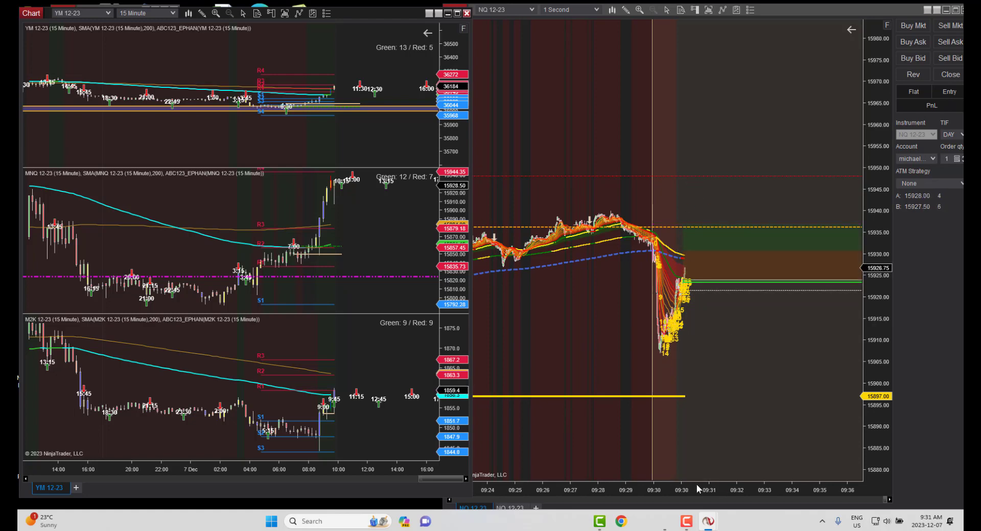
drag(697, 485, 582, 480)
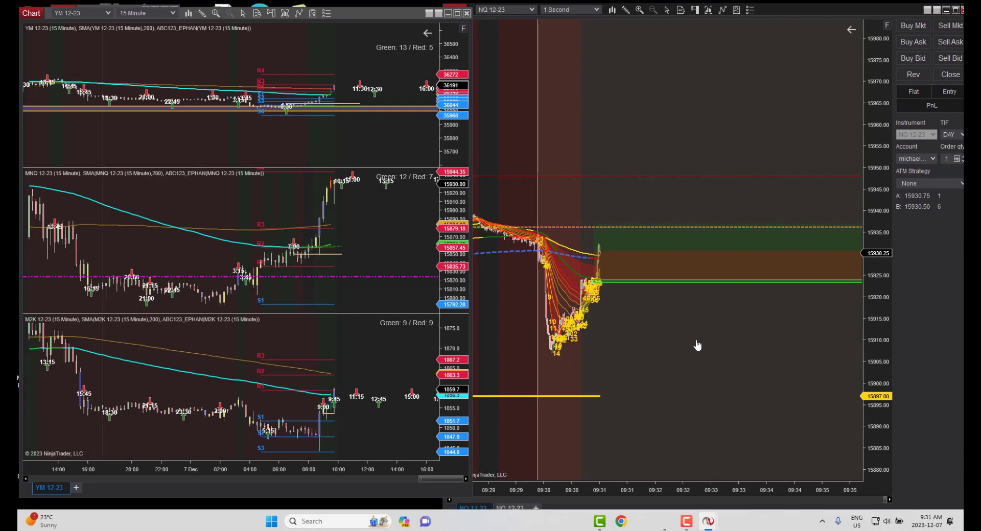
drag(869, 258, 872, 335)
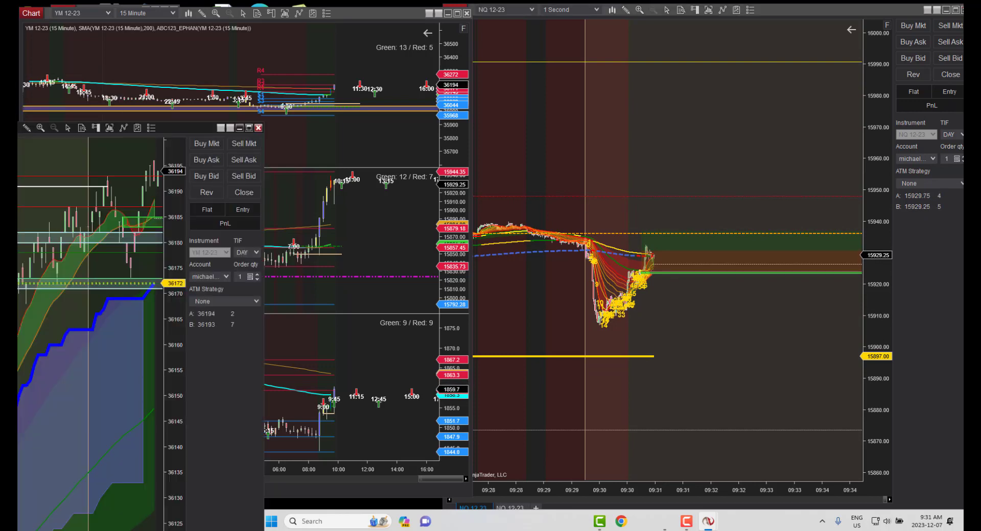
- Move the floating YM 12-23 chart window off this display so the 15-minute charts are uncovered
drag(51, 128, 18, 15)
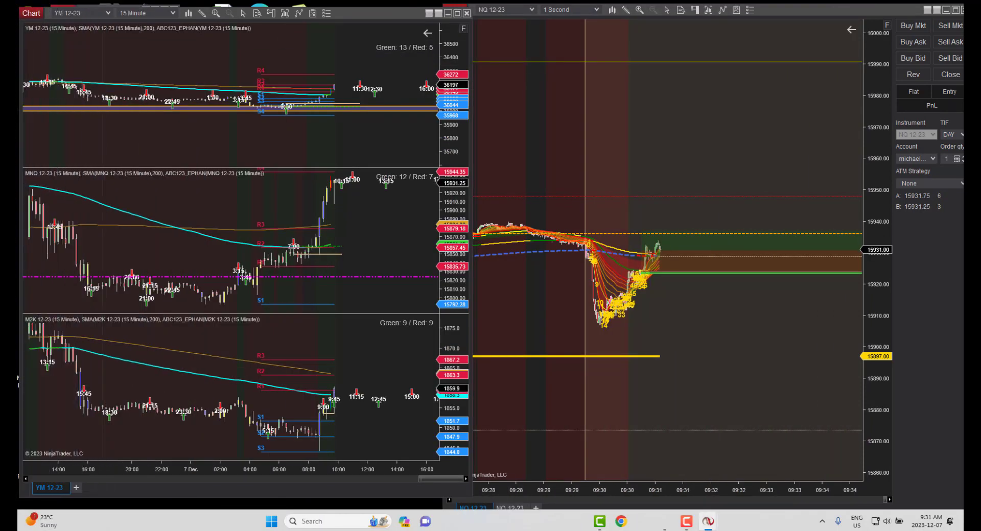
click(368, 46)
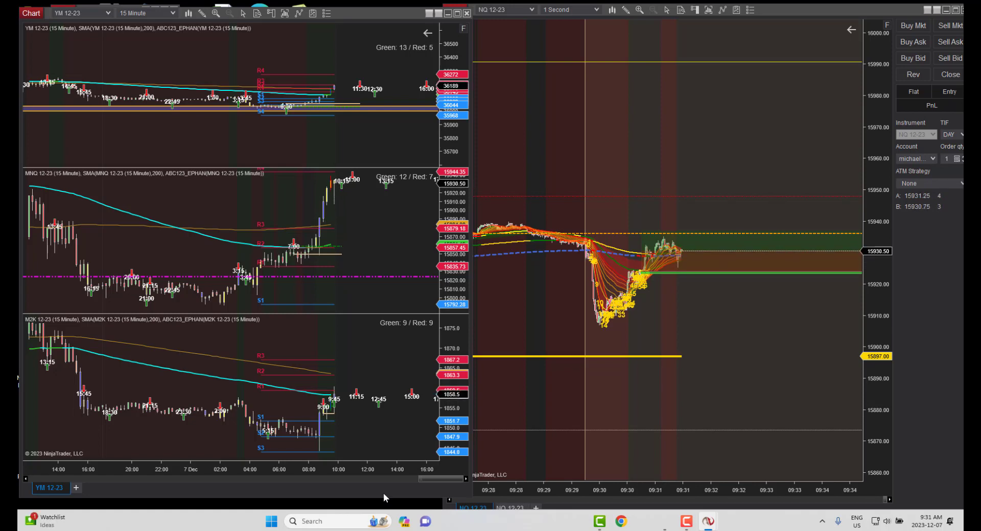
- Rescale the time axis of the 15-minute charts and the price scales of the MNQ and M2K charts
drag(379, 468, 255, 462)
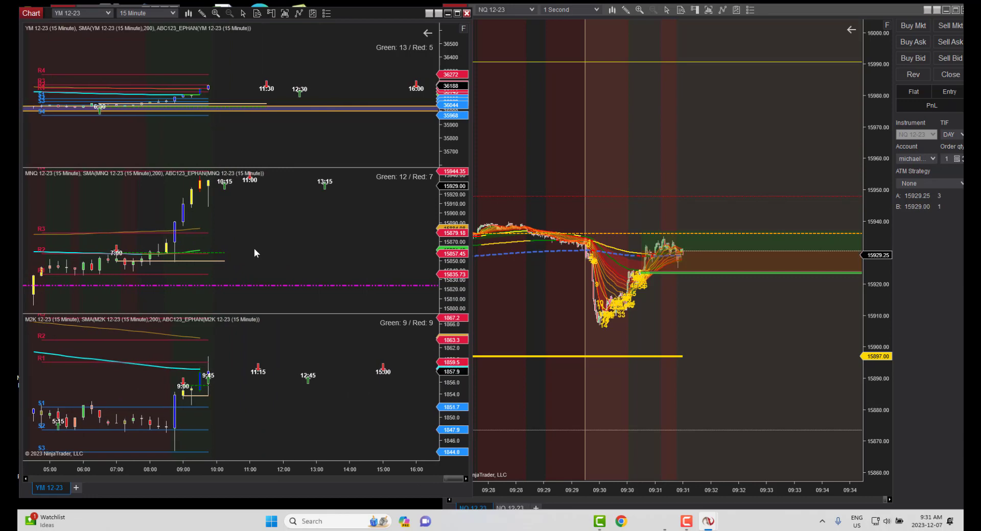
mouse_move(298, 470)
mouse_down()
mouse_move(217, 464)
mouse_move(303, 464)
mouse_up()
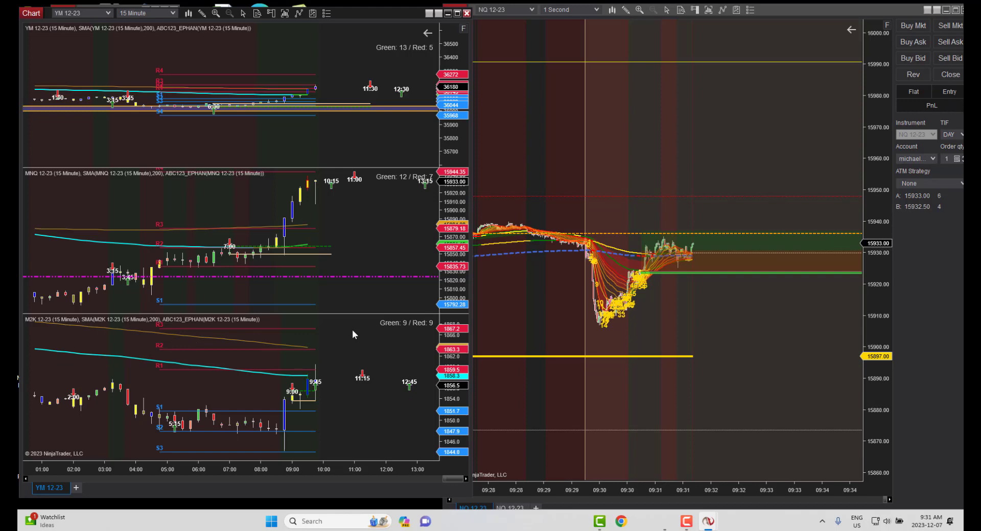
drag(441, 345, 204, 439)
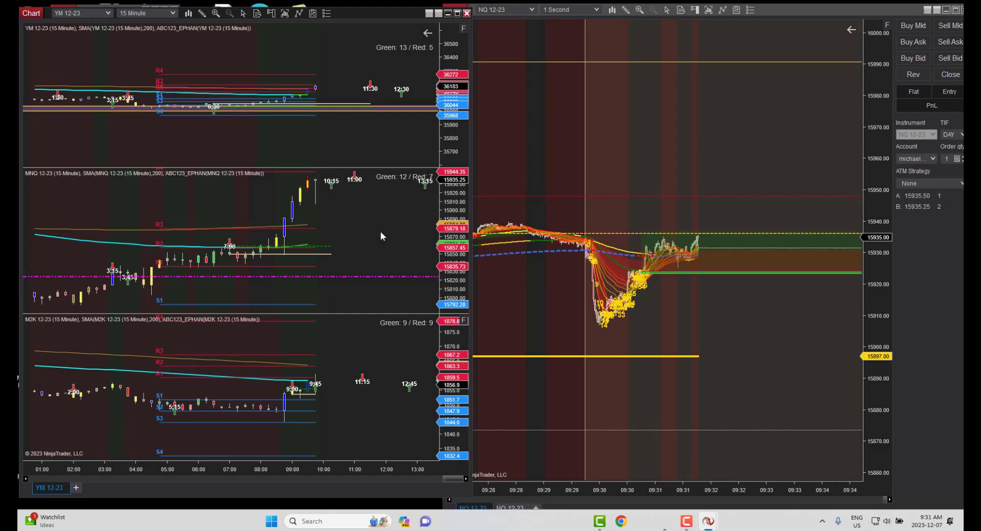
drag(454, 194, 462, 241)
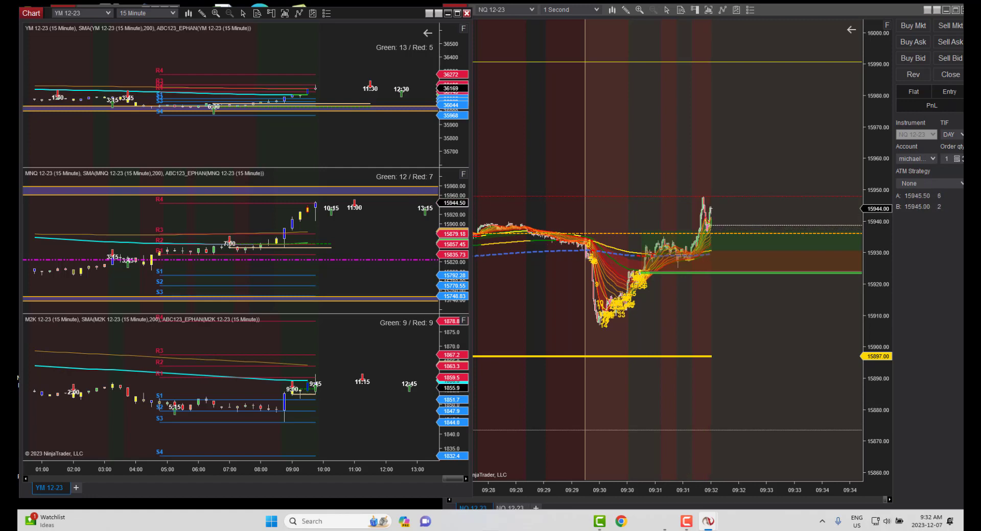
- Widen the time and price ranges of the NQ 12-23 one-second chart and move the Time & Sales window off this display
drag(493, 490, 681, 490)
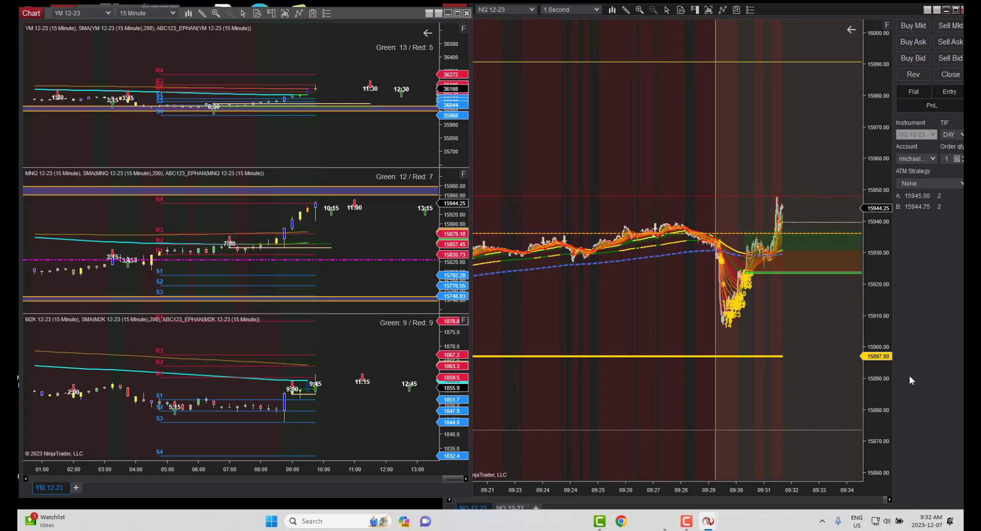
drag(880, 252, 865, 354)
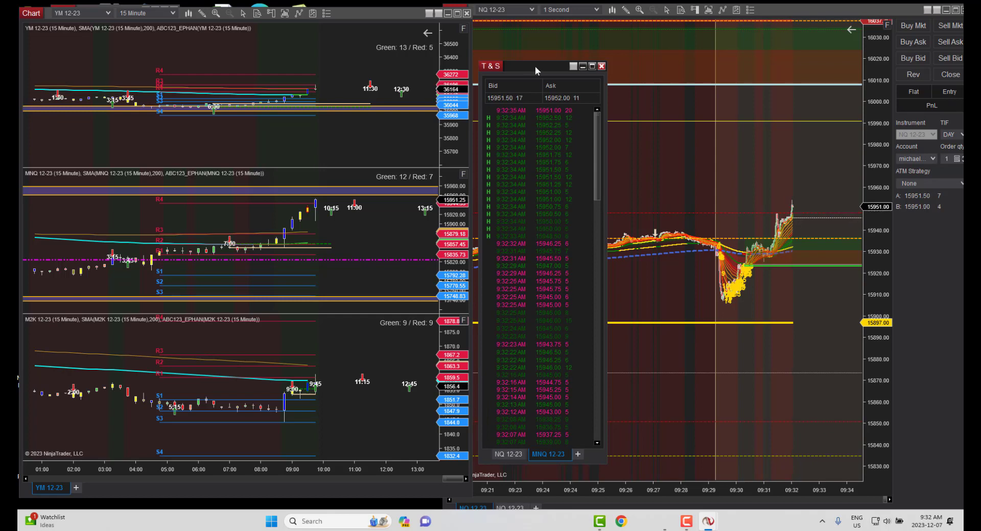
drag(536, 70, 980, 184)
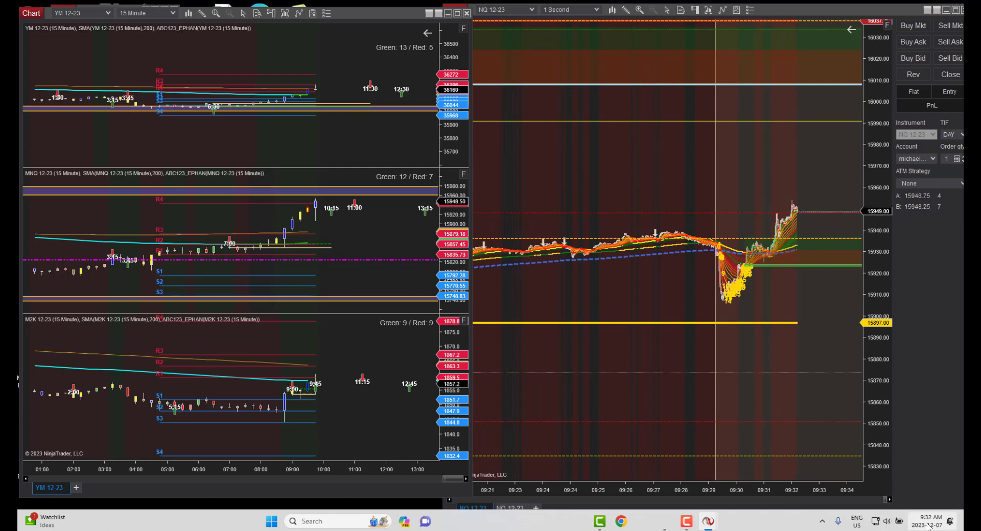
mouse_move(934, 528)
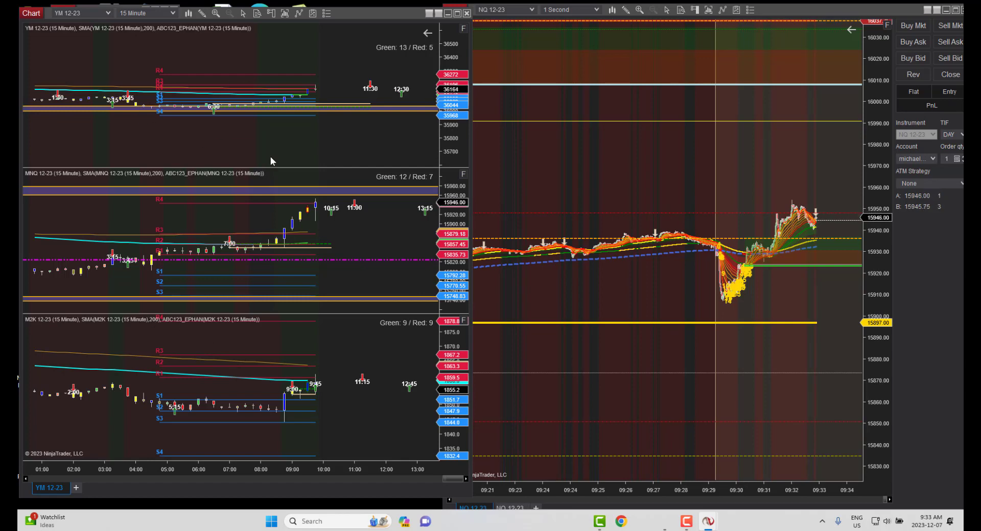
- Expand the YM 12-23 chart's price scale and draw an Order Flow Volume Profile from about 01:30 to 11:30
drag(450, 153, 448, 89)
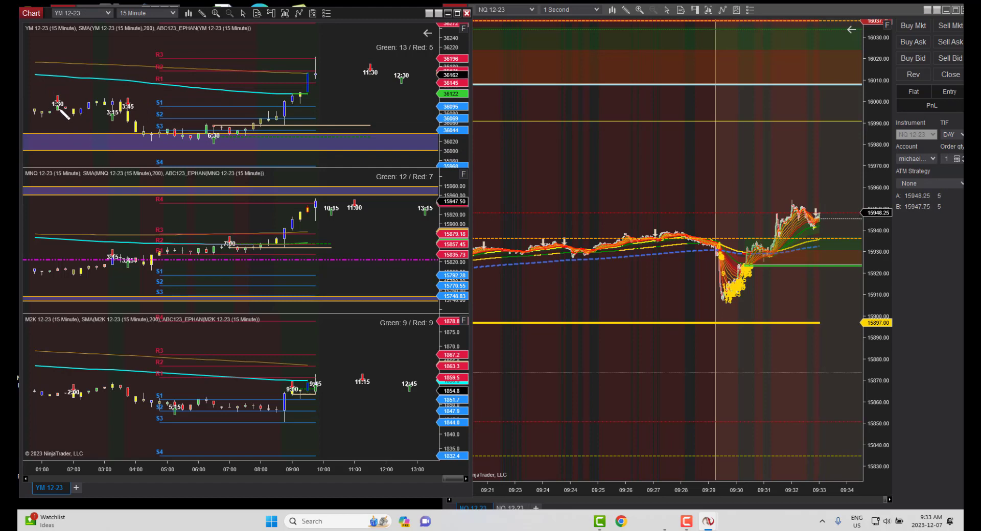
mouse_move(60, 110)
mouse_down()
mouse_move(378, 94)
mouse_move(369, 115)
mouse_up()
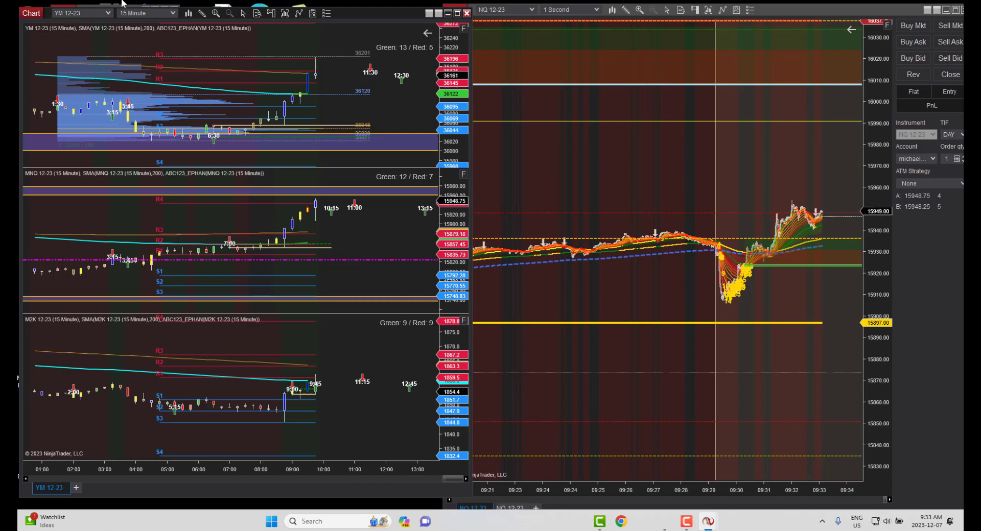
- Add a Region Highlight Y to the YM 12-23 chart covering a thin price zone from about 36,040 to 36,060
click(201, 12)
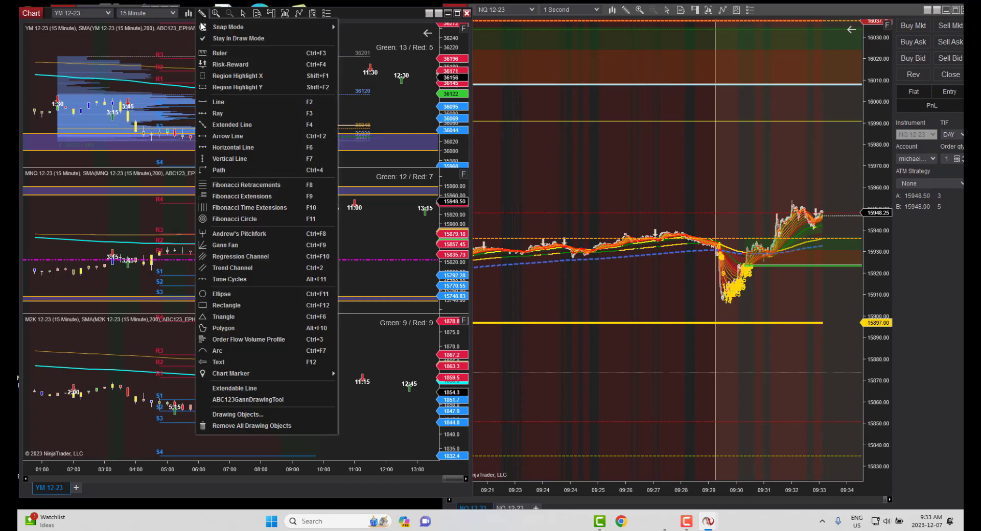
click(210, 88)
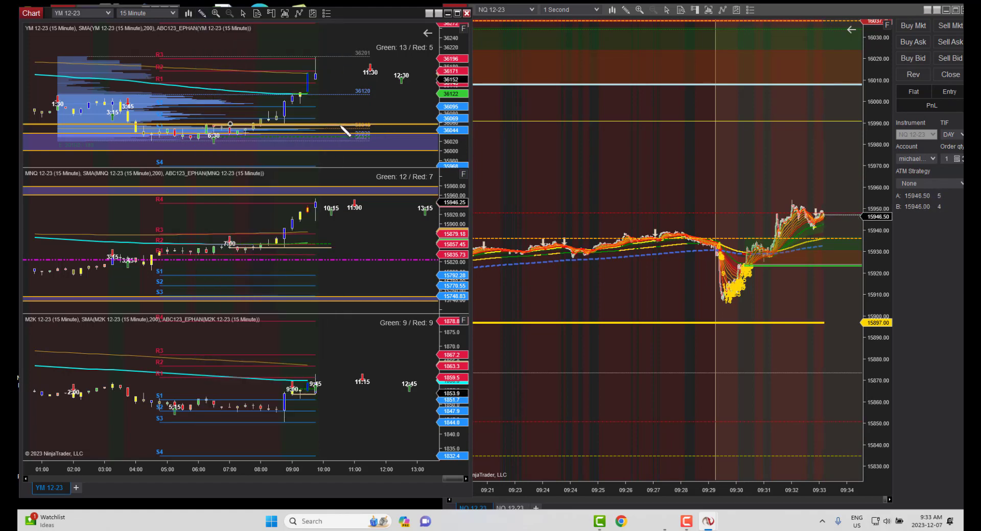
click(345, 132)
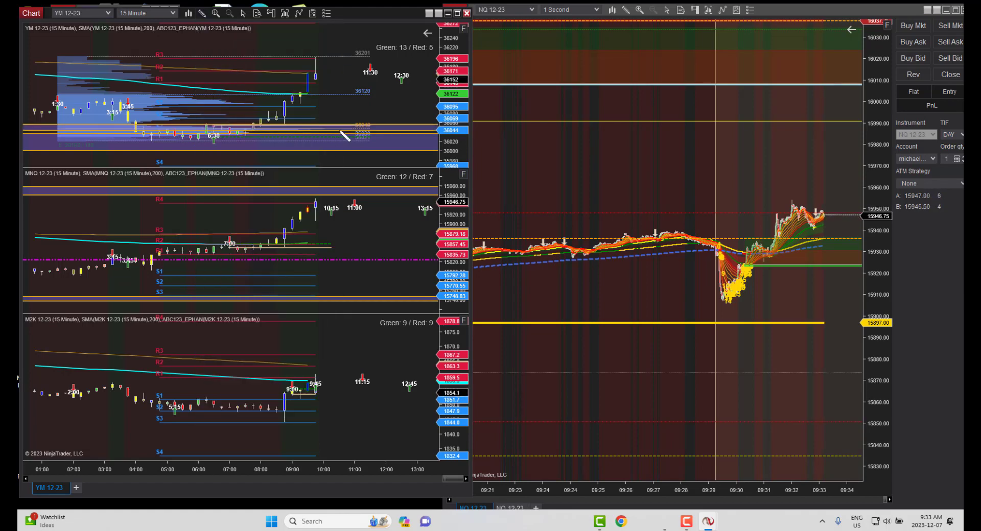
- Remove all drawing objects from the 15-minute charts
click(202, 13)
click(228, 426)
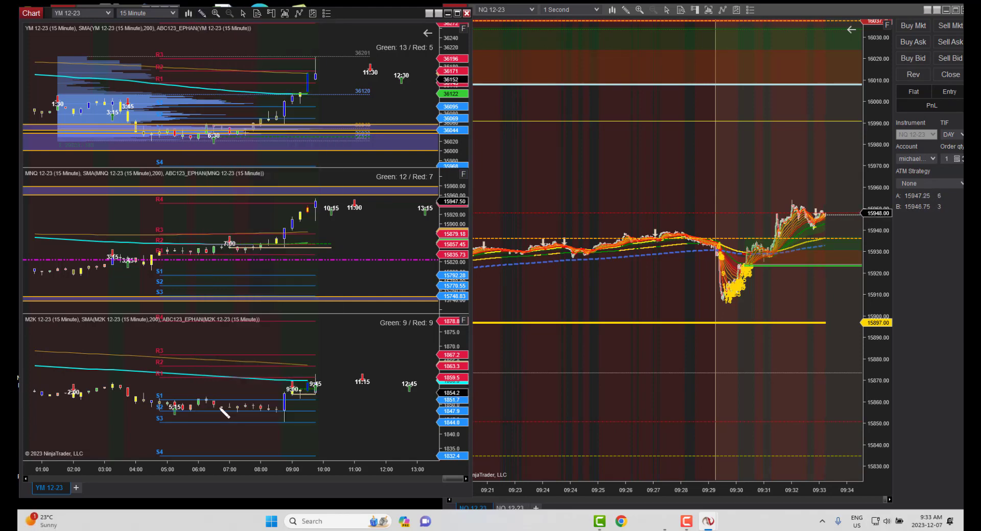
click(246, 275)
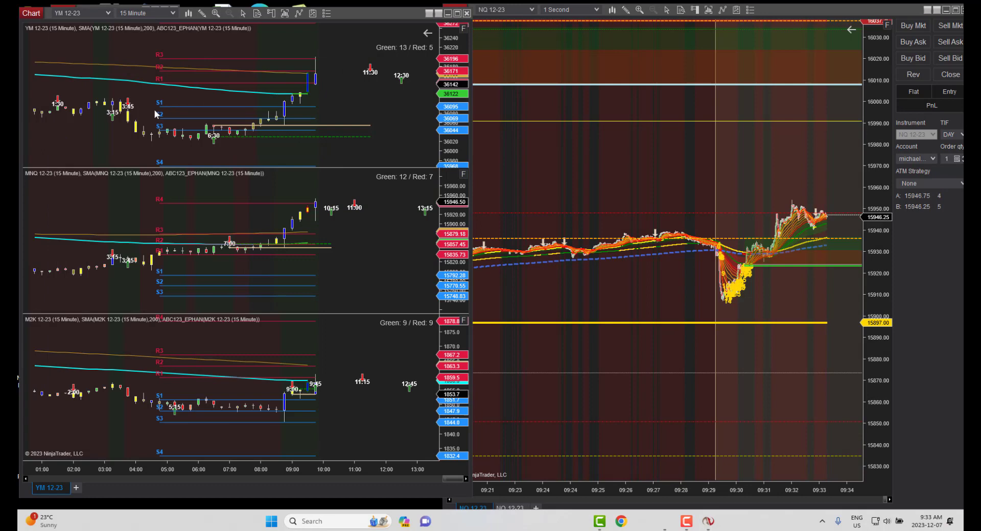
- Draw Order Flow Volume Profiles on the YM, MNQ and M2K 15-minute charts, from the early morning bars to just past the current bar
click(202, 13)
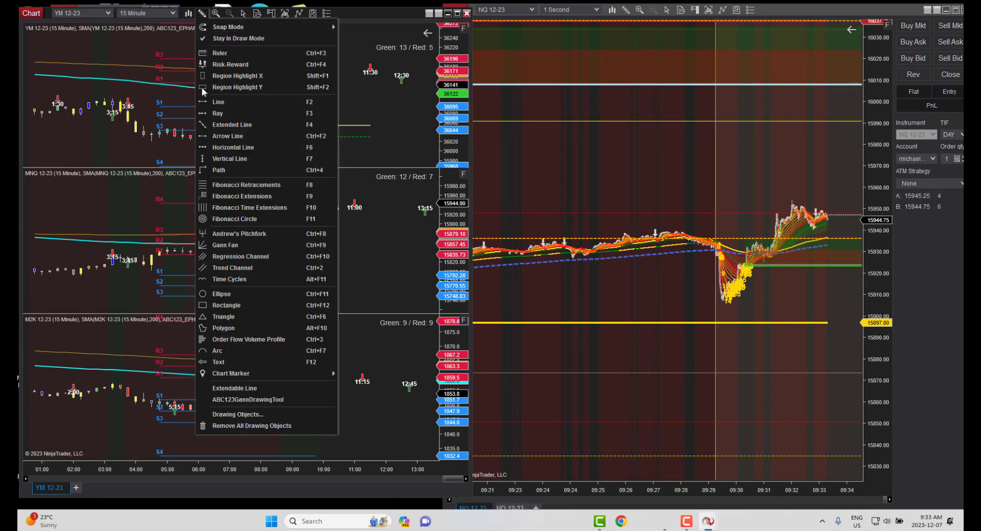
click(230, 87)
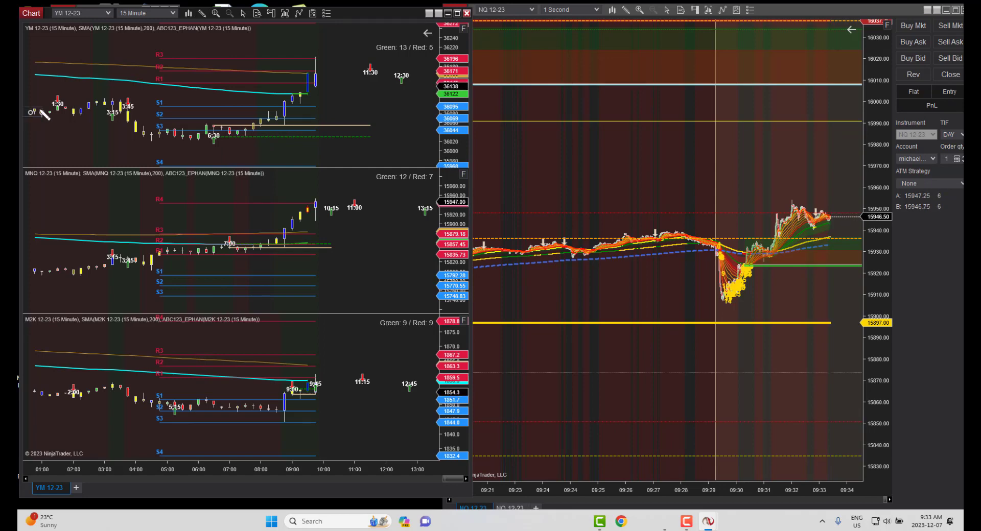
click(40, 111)
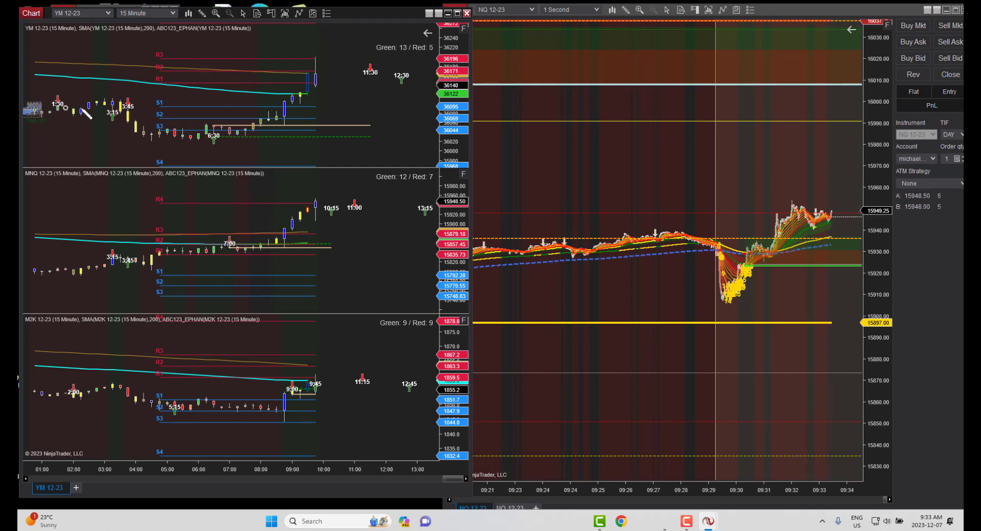
click(41, 271)
click(333, 213)
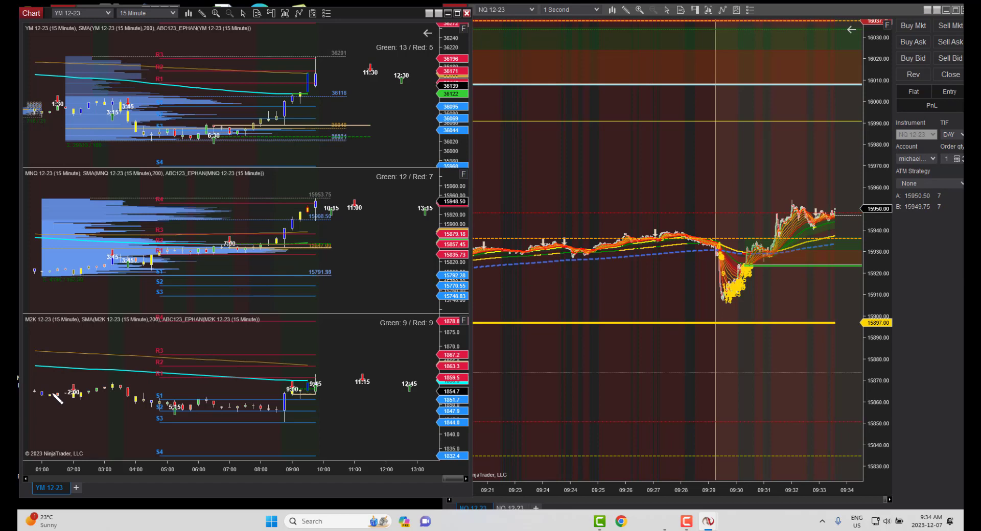
mouse_move(58, 399)
mouse_down()
mouse_move(397, 400)
mouse_move(385, 409)
mouse_up()
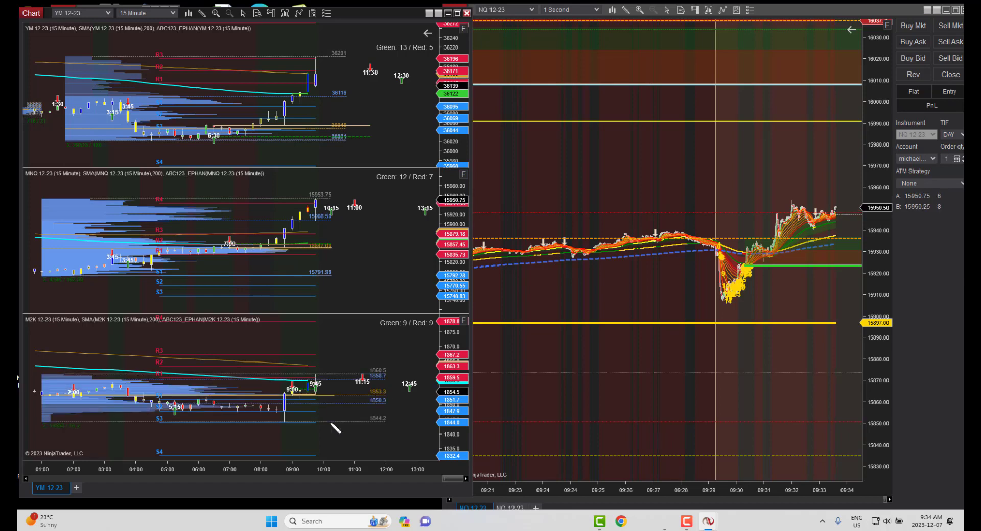
- Add thin Region Highlight Y zones to the YM, MNQ and M2K 15-minute charts at about 36,050, 15,855 and 1,854
click(203, 13)
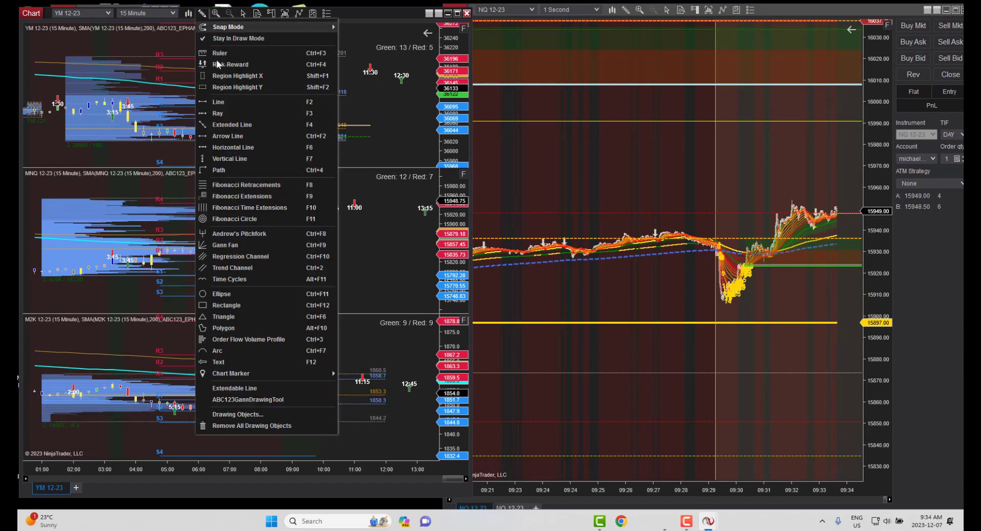
click(238, 87)
click(313, 127)
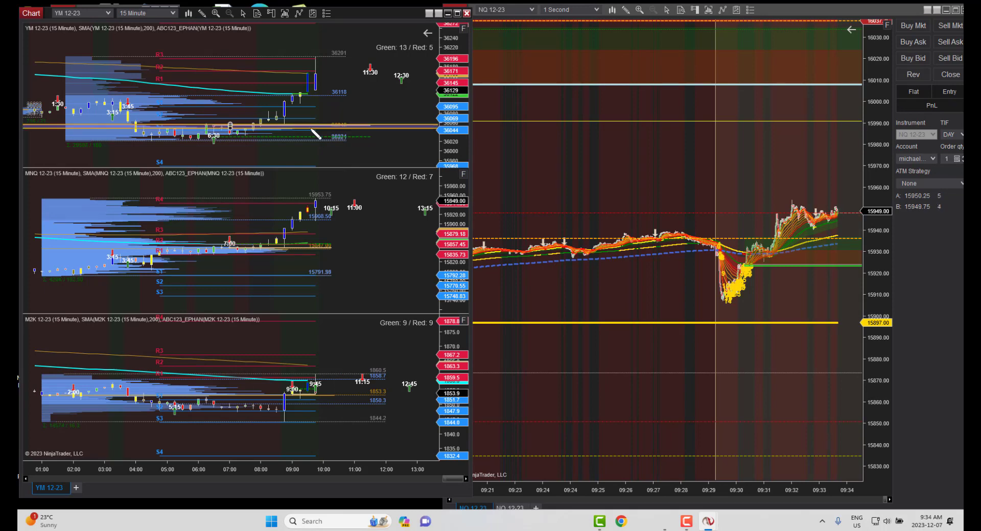
drag(315, 243, 321, 249)
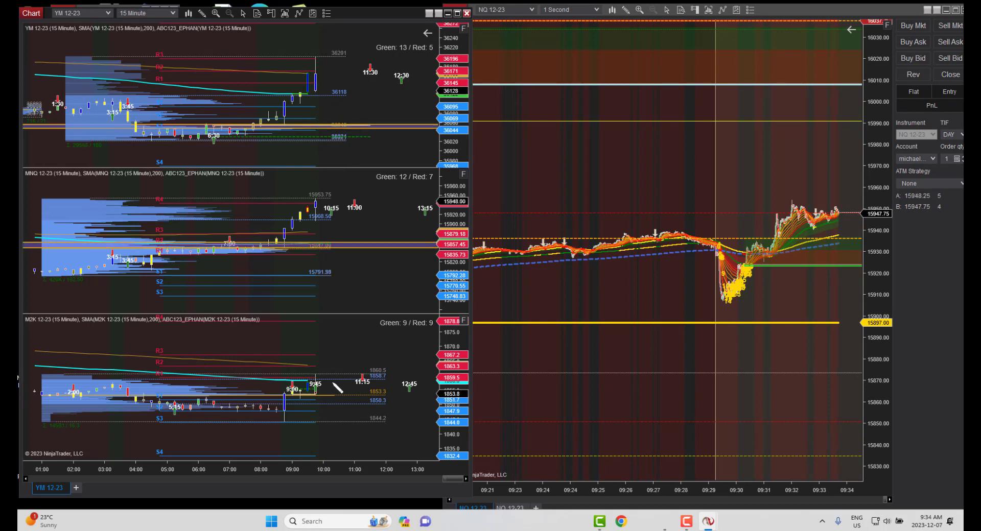
drag(332, 391, 327, 397)
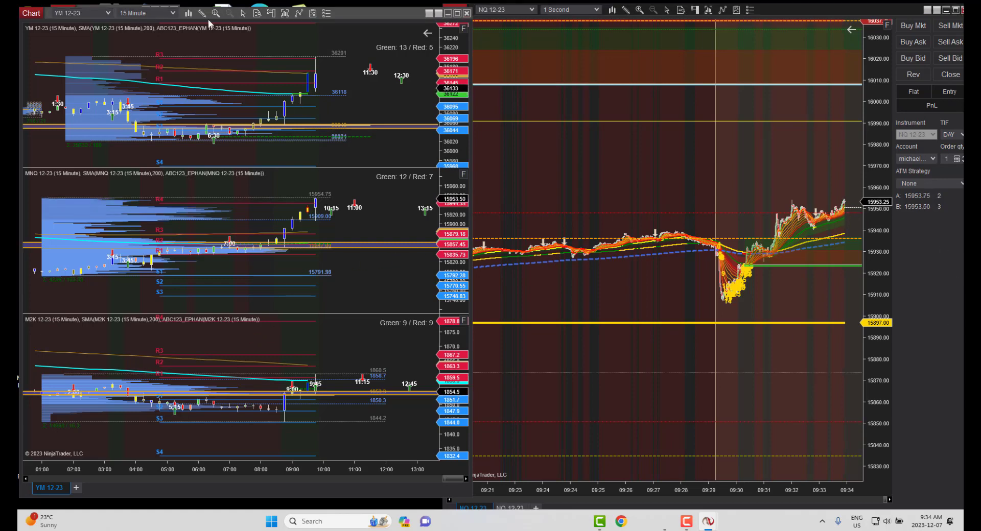
- Add two Region Highlight Y zones to the NQ 1-second chart, from about 15,846 to 15,851 and from about 15,947 to 15,952
click(625, 10)
click(659, 82)
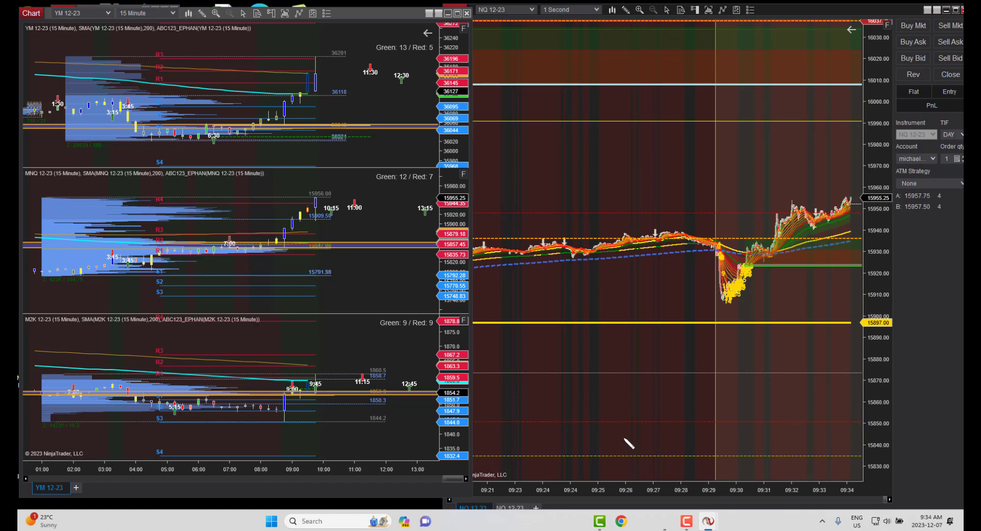
drag(605, 427, 608, 435)
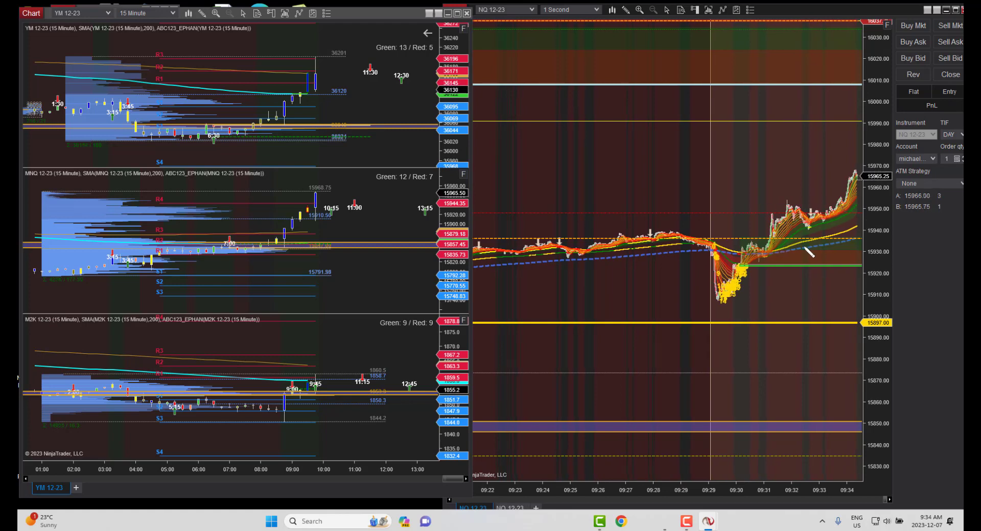
click(626, 10)
click(649, 106)
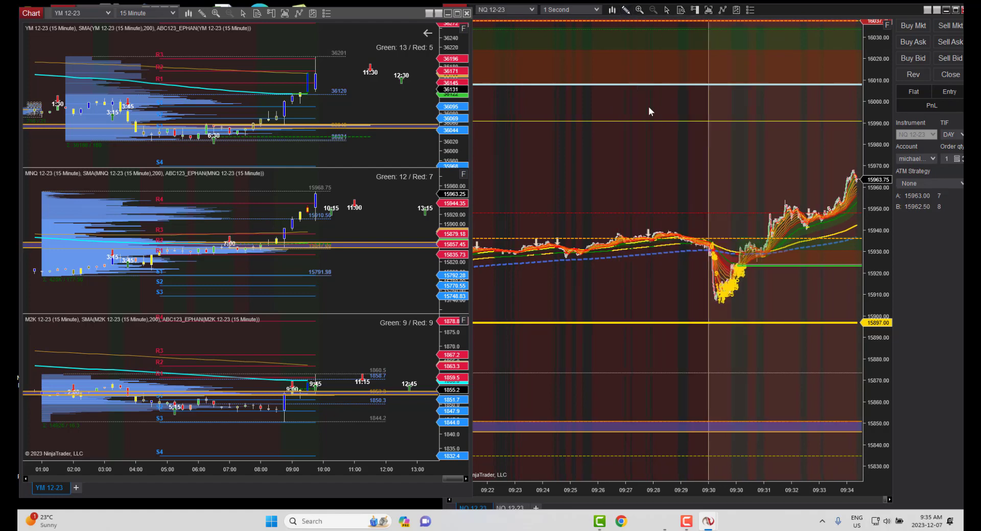
drag(764, 205, 800, 216)
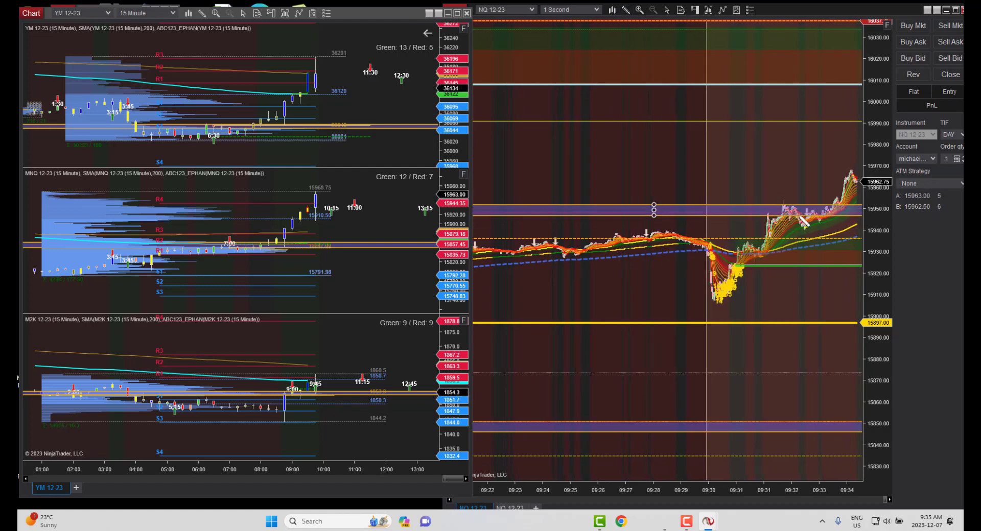
click(803, 220)
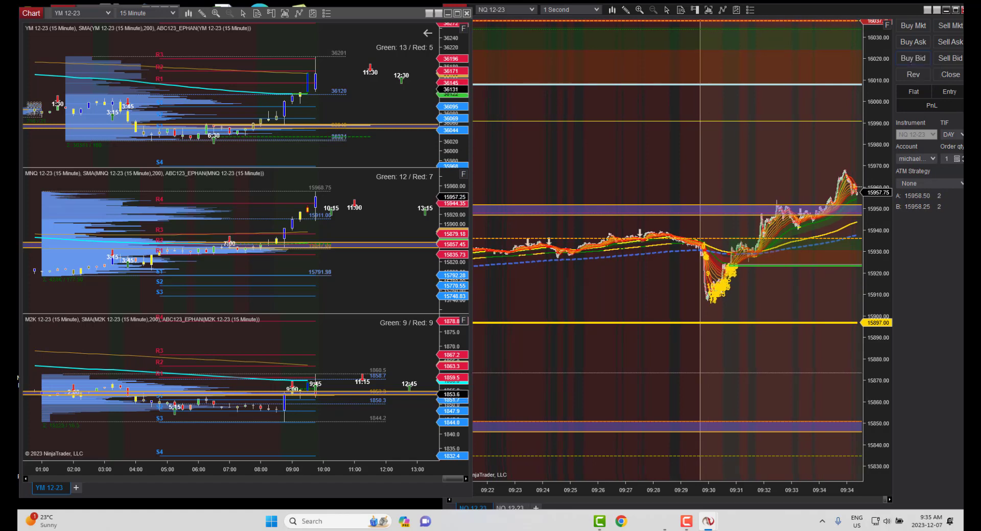
- Place and confirm a market buy order for 1 NQ 12-23 contract, keeping the confirmation dialog clear of the NQ chart
drag(332, 61, 406, 35)
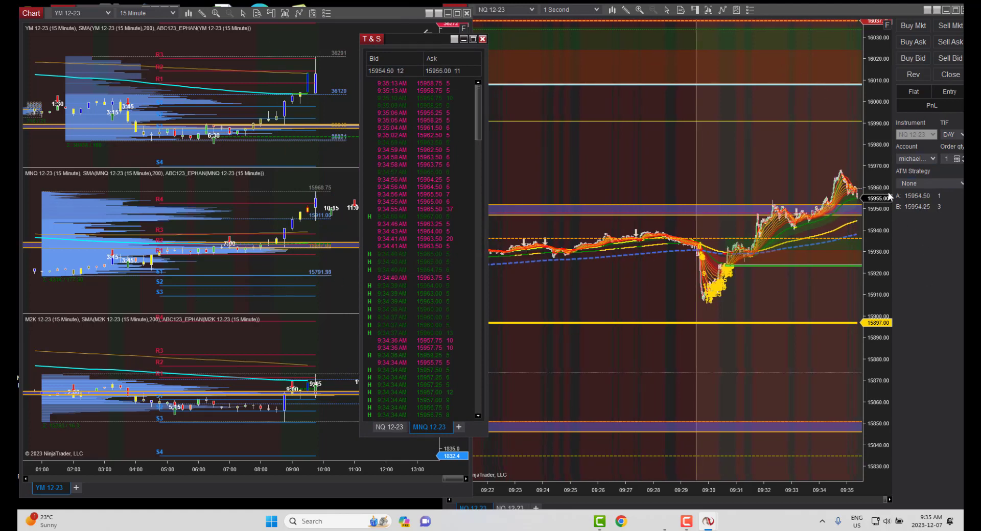
click(915, 25)
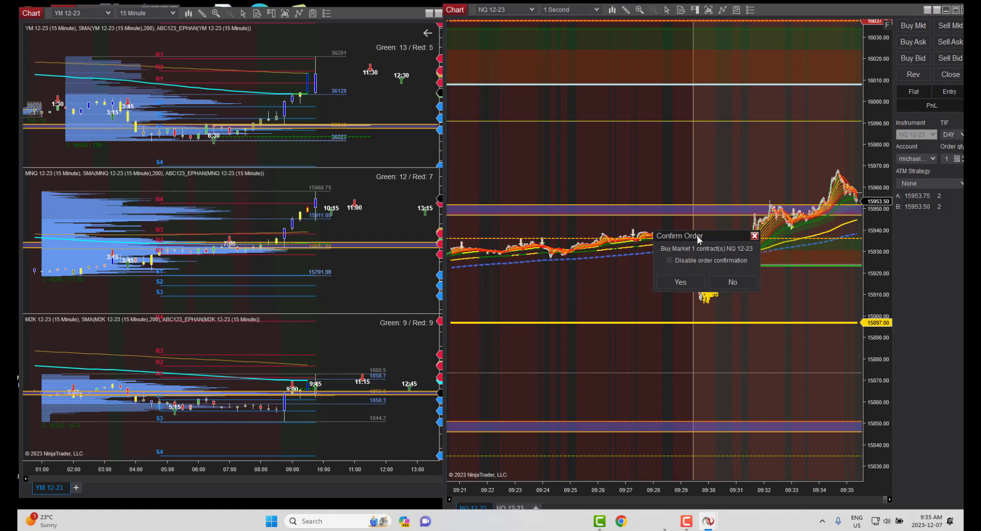
drag(698, 239, 376, 152)
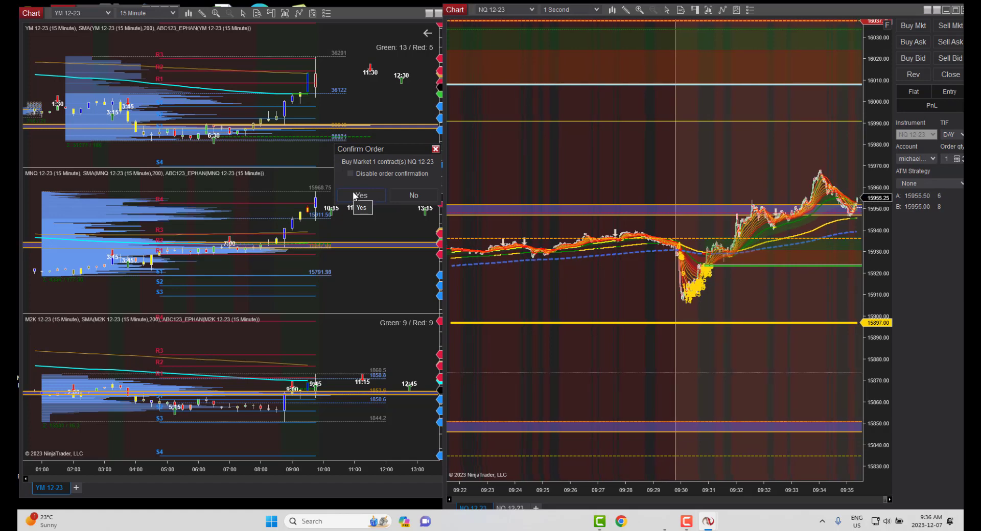
click(353, 194)
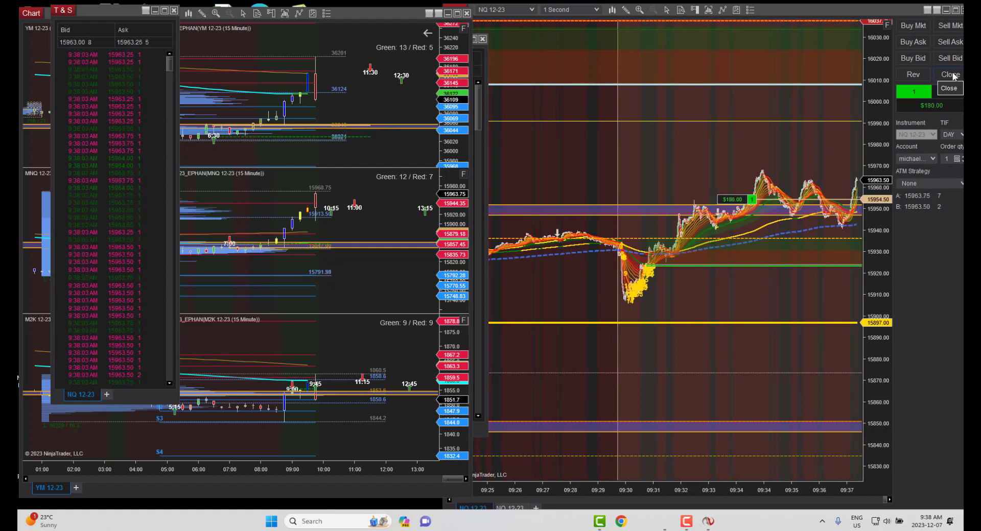
- Close the open NQ 12-23 and YM 12-23 positions, and clear the YM 4 Range chart and NQ Time & Sales window off the 15-minute charts
click(950, 75)
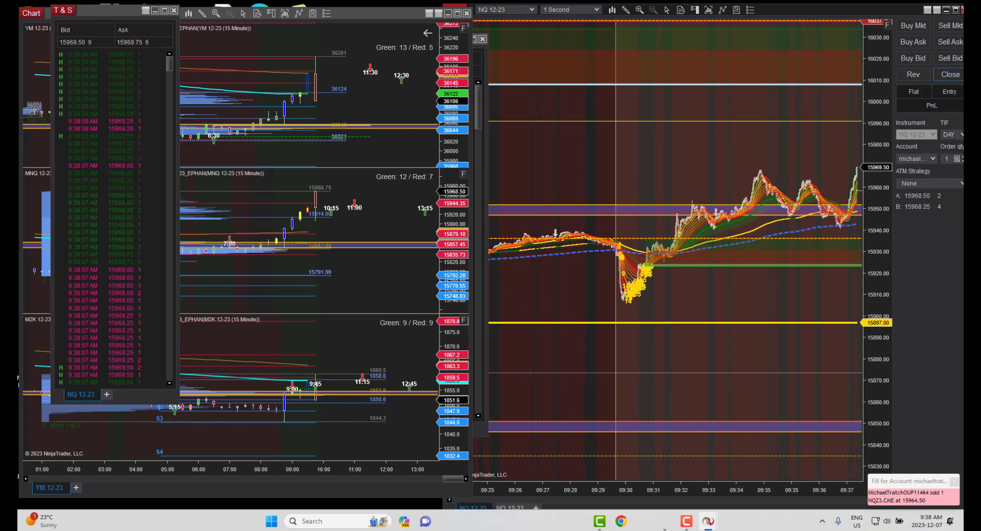
key(alt+Tab)
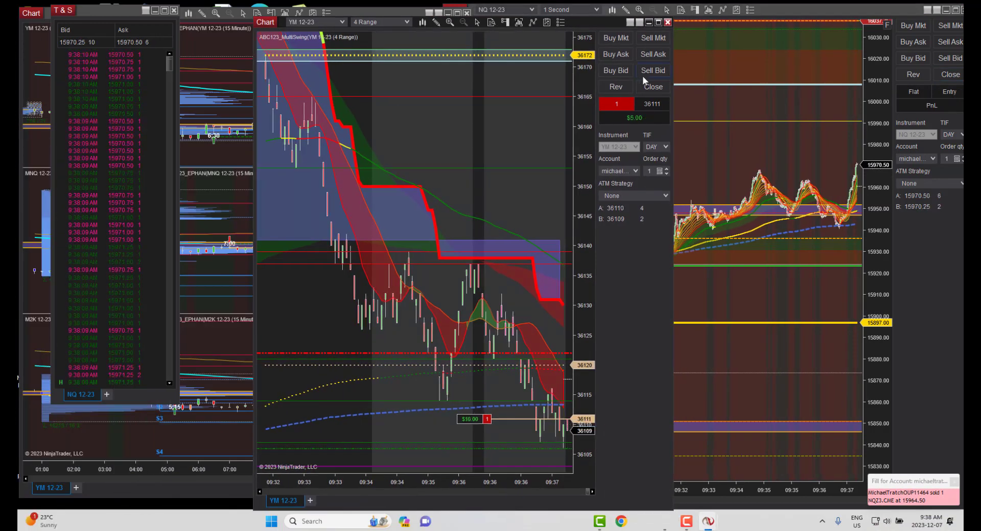
click(655, 90)
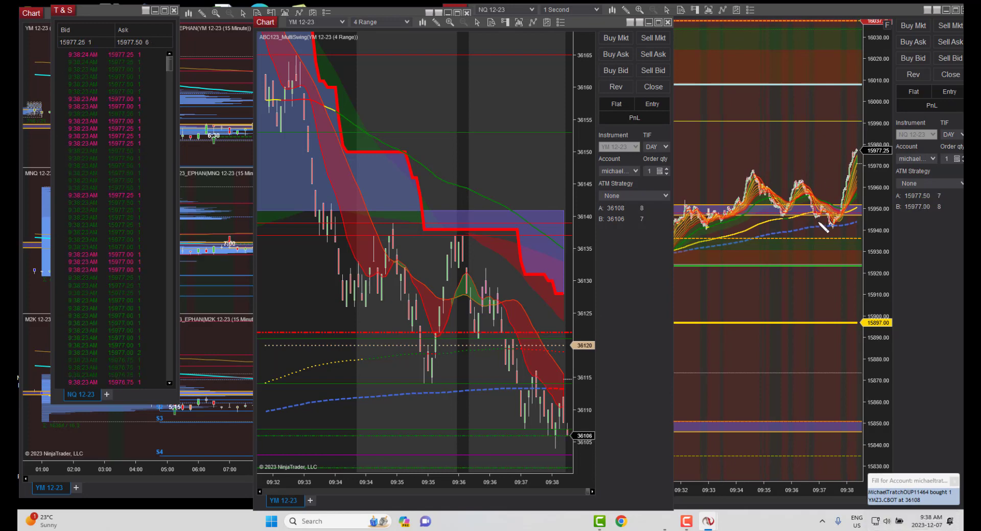
key(alt+F4)
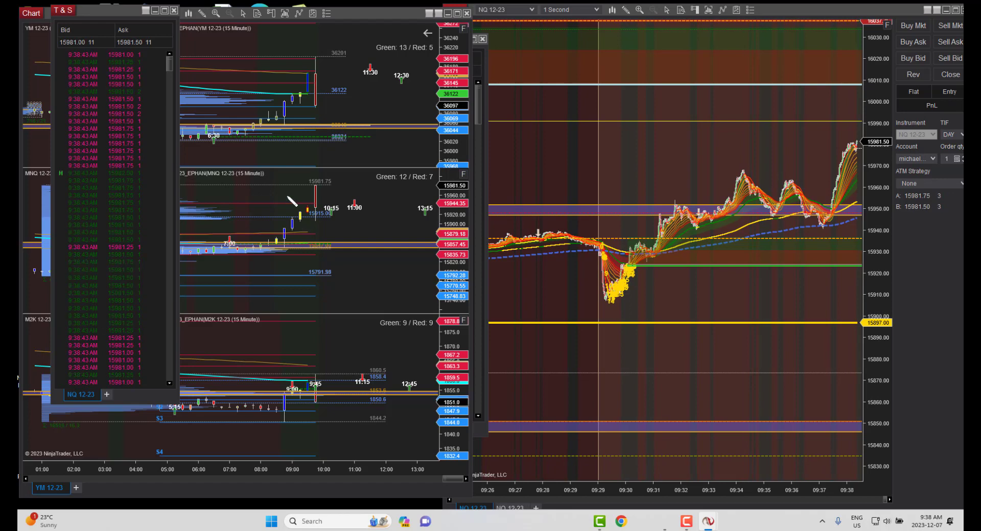
click(81, 9)
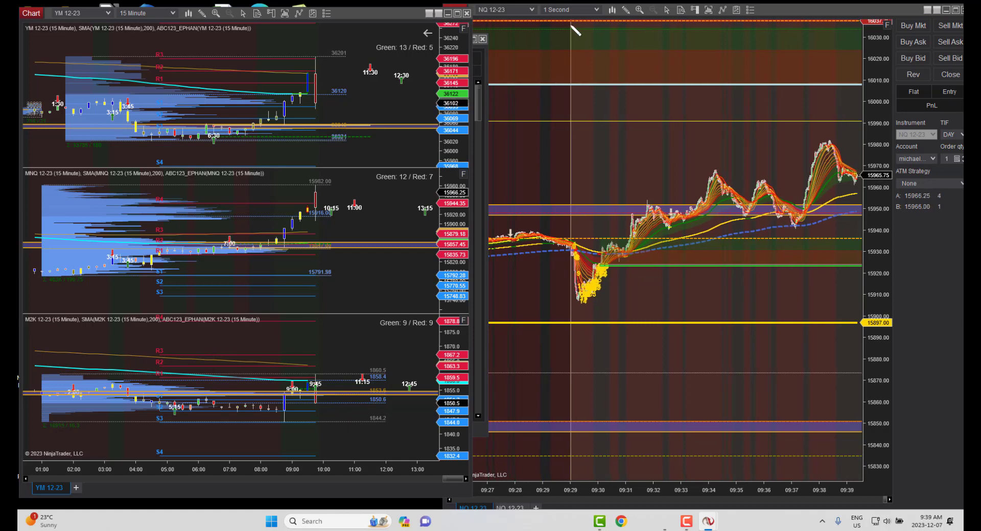
click(626, 11)
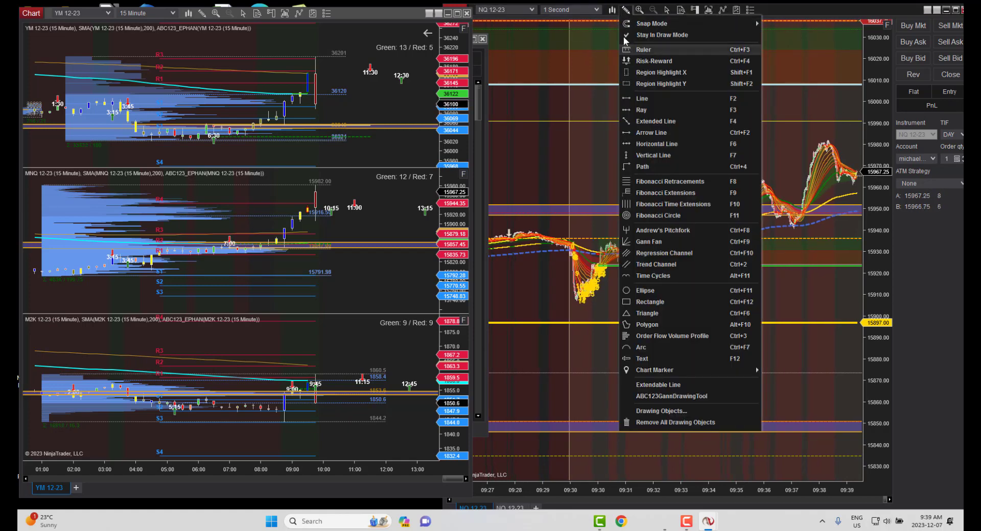
click(654, 45)
click(654, 34)
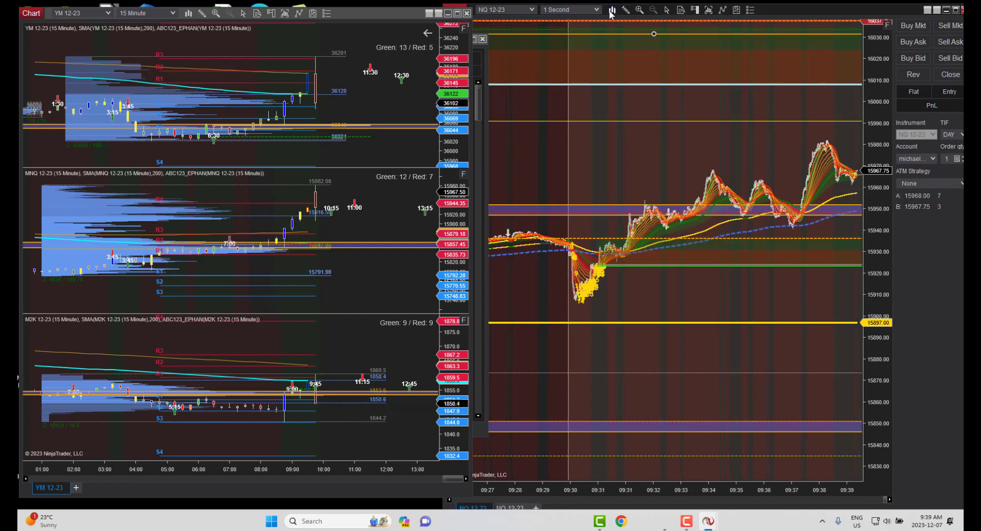
click(665, 10)
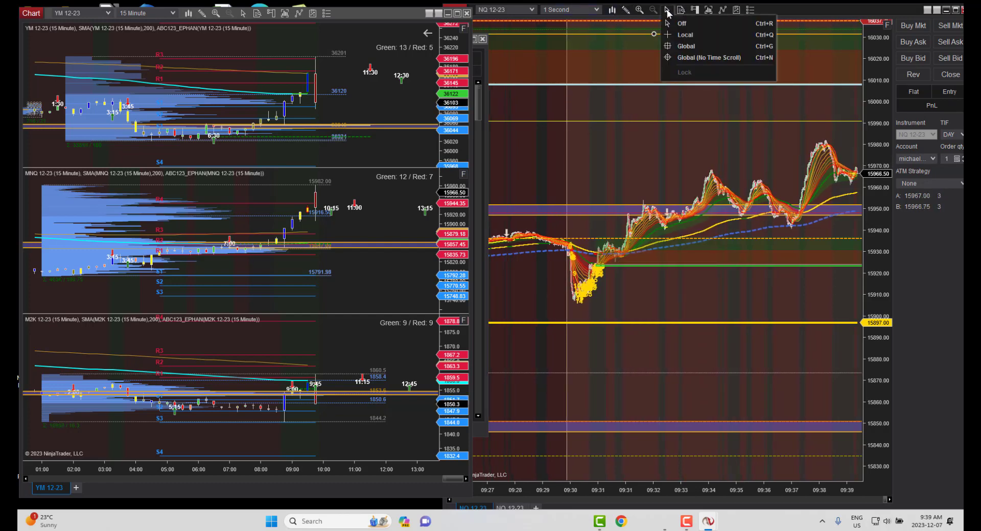
click(674, 40)
click(653, 210)
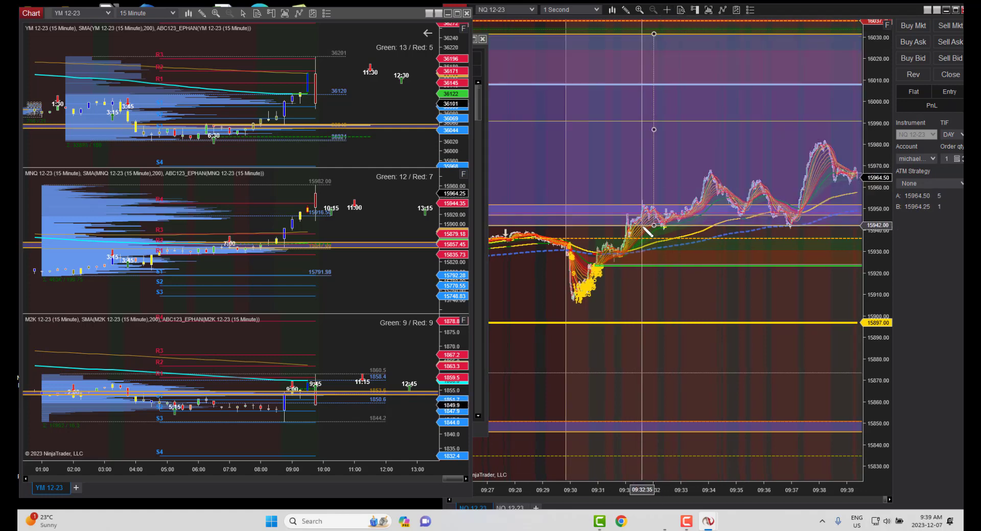
key(Delete)
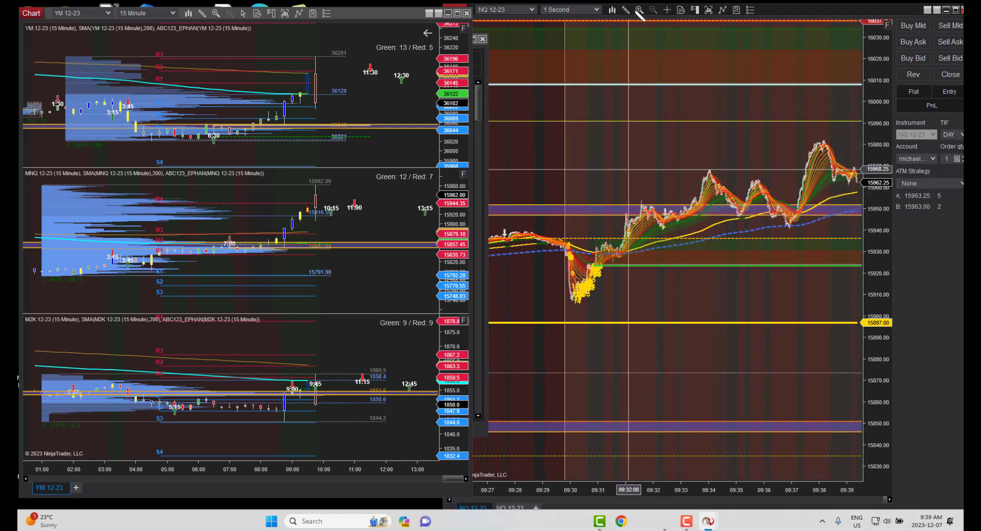
- Set the NQ 1-second chart's crosshair to Local
click(667, 9)
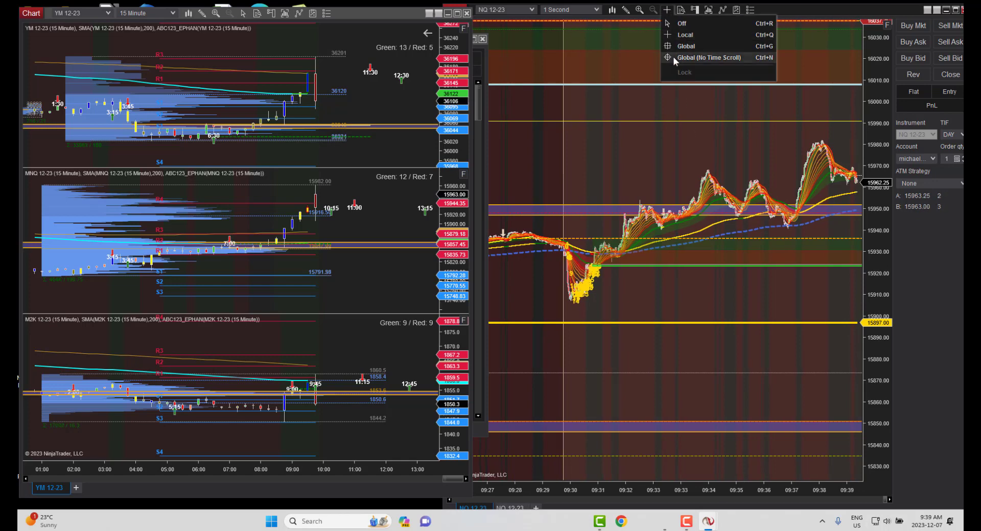
click(669, 31)
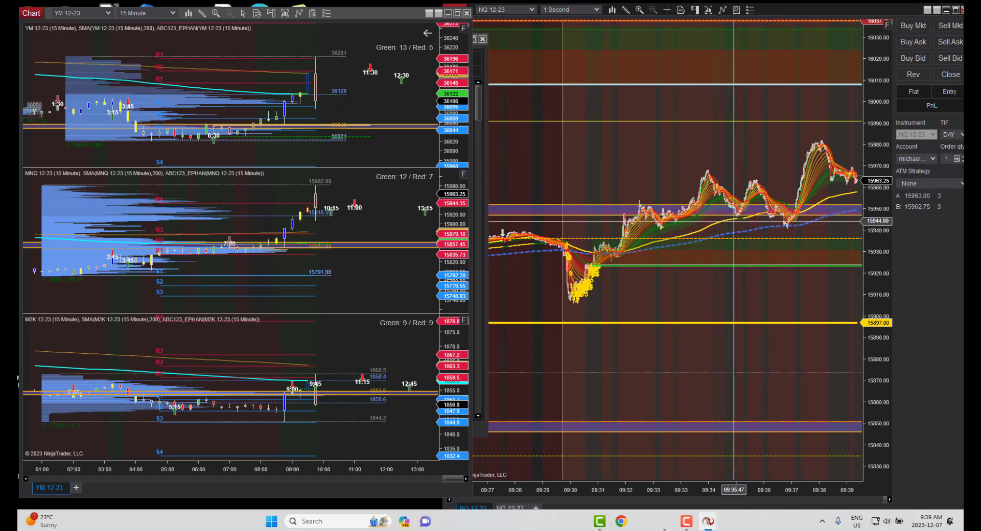